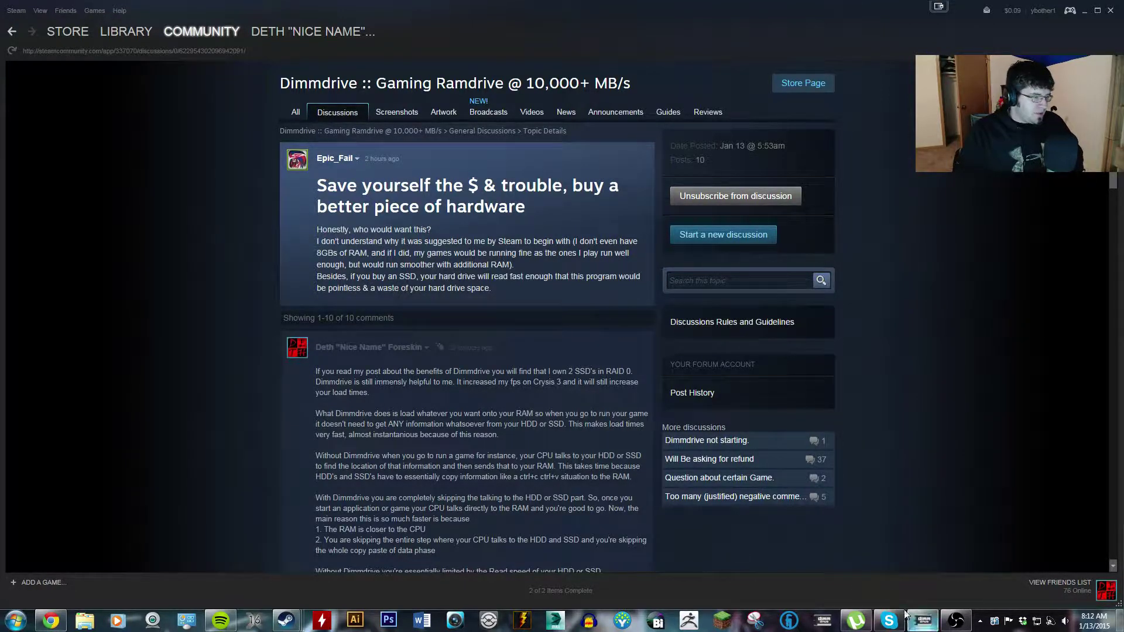
Step: Bring up the Dimmdrive window on its Games list of 76 installed games
left_click(923, 620)
left_click(520, 199)
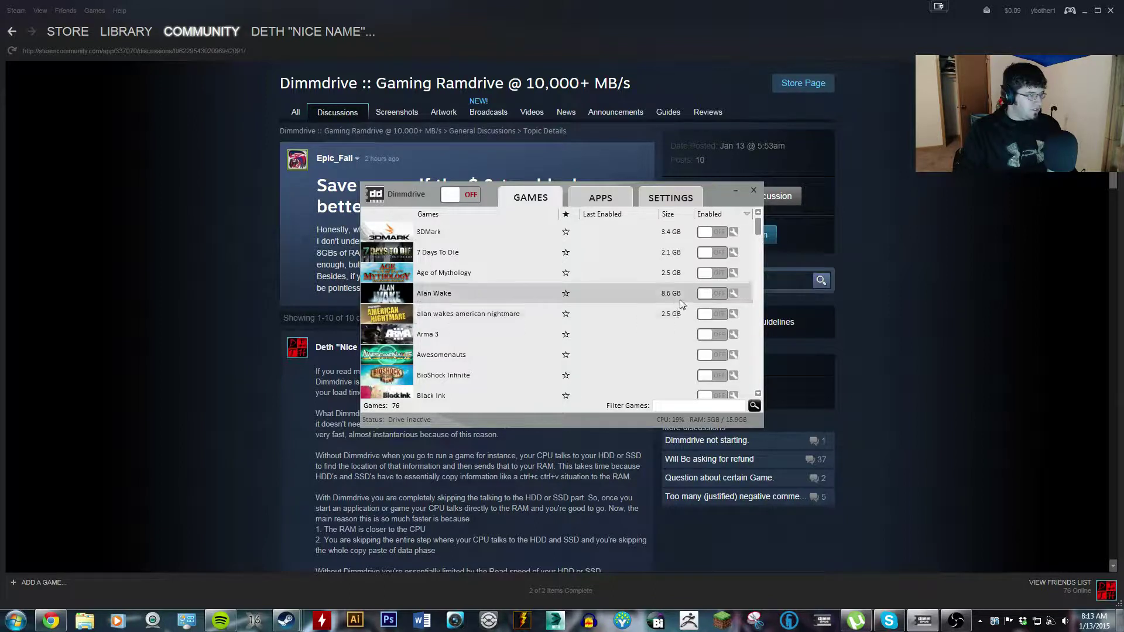
Step: Enable 7 Days To Die (2.1 GB) and turn the master Dimmdrive switch on
left_click(707, 253)
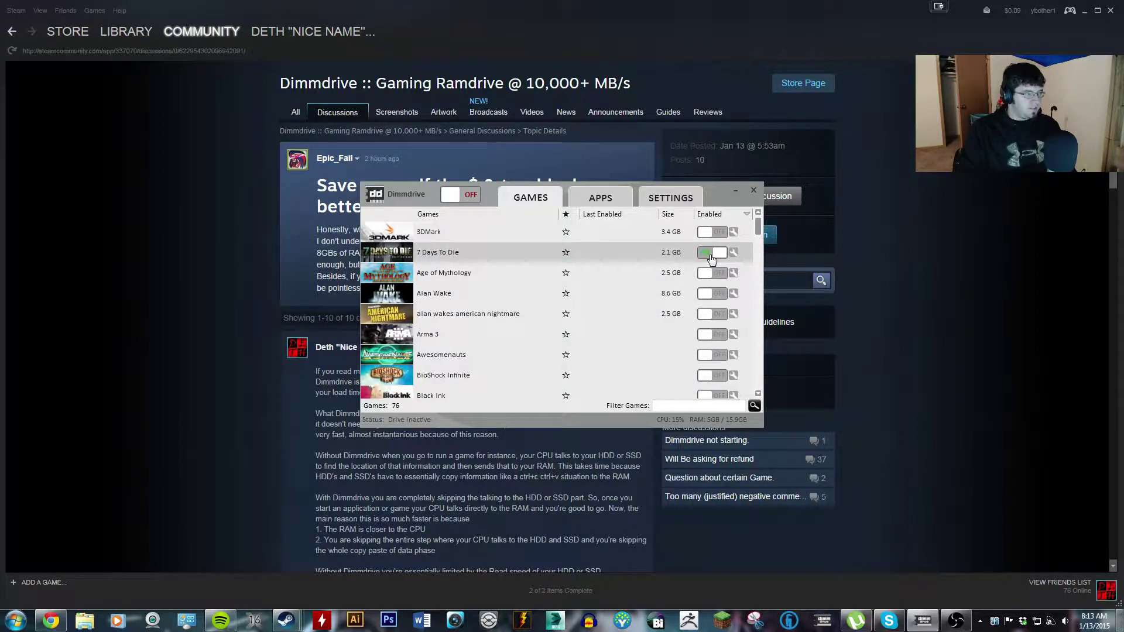
left_click(731, 256)
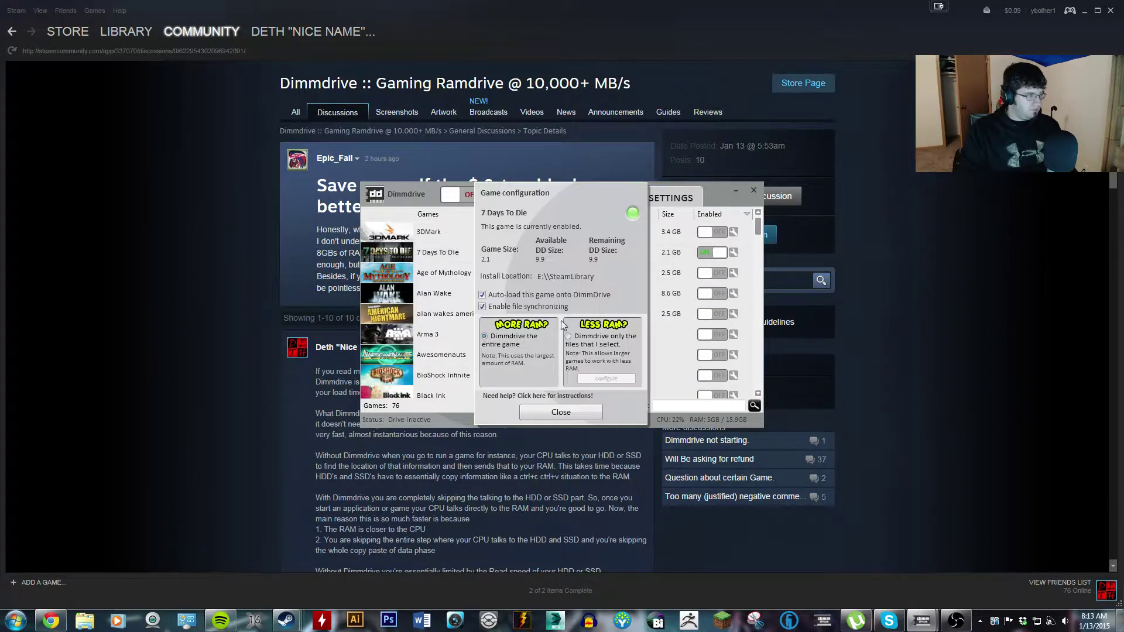
left_click(555, 413)
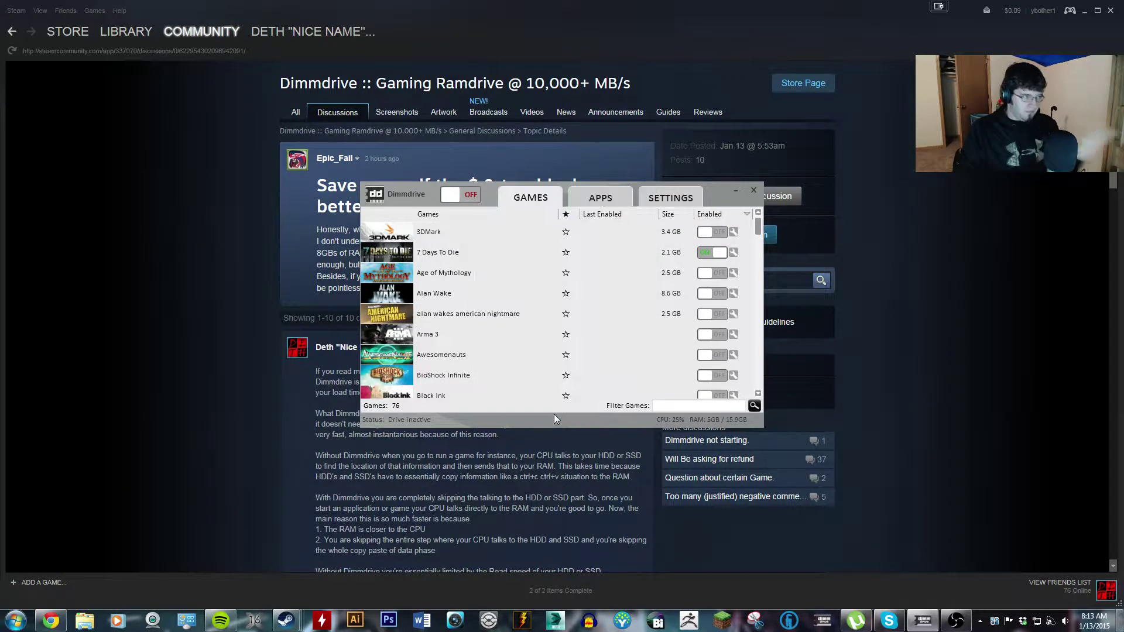
left_click(463, 195)
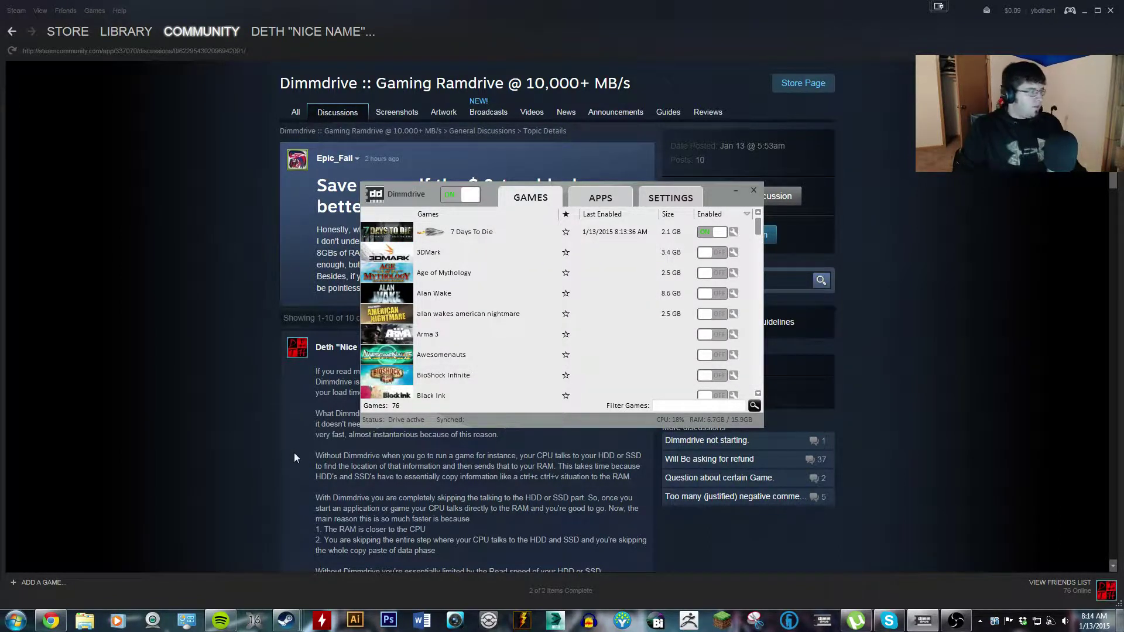
Step: Open an Explorer window and Task Manager, checking its Networking and Performance tabs
left_click(83, 621)
key("ctrl+shift+Escape")
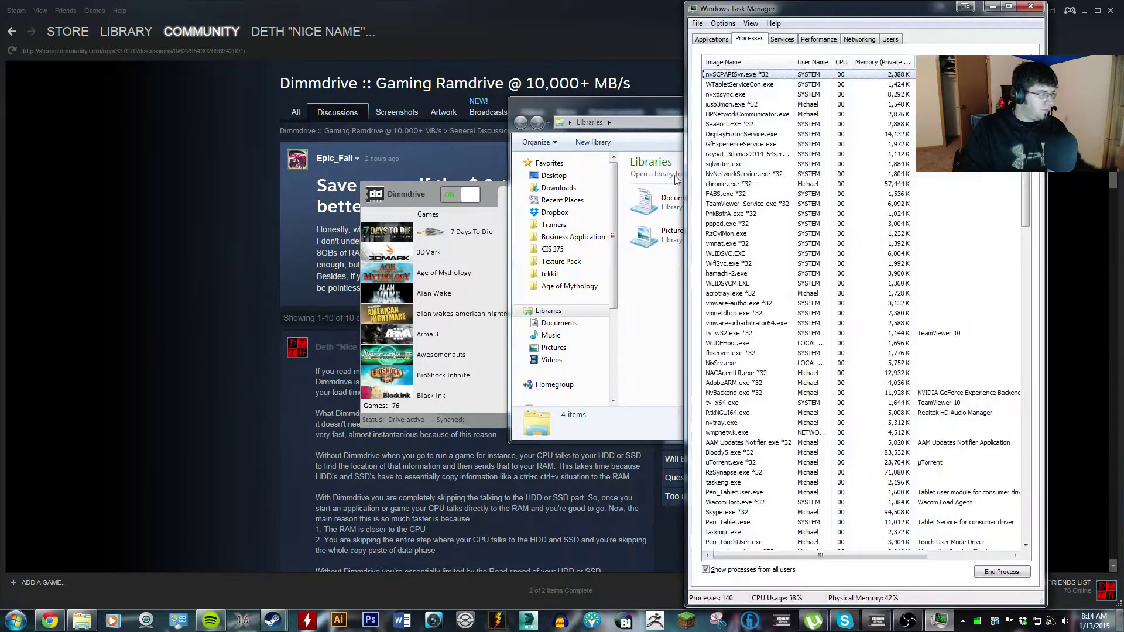
left_click(843, 39)
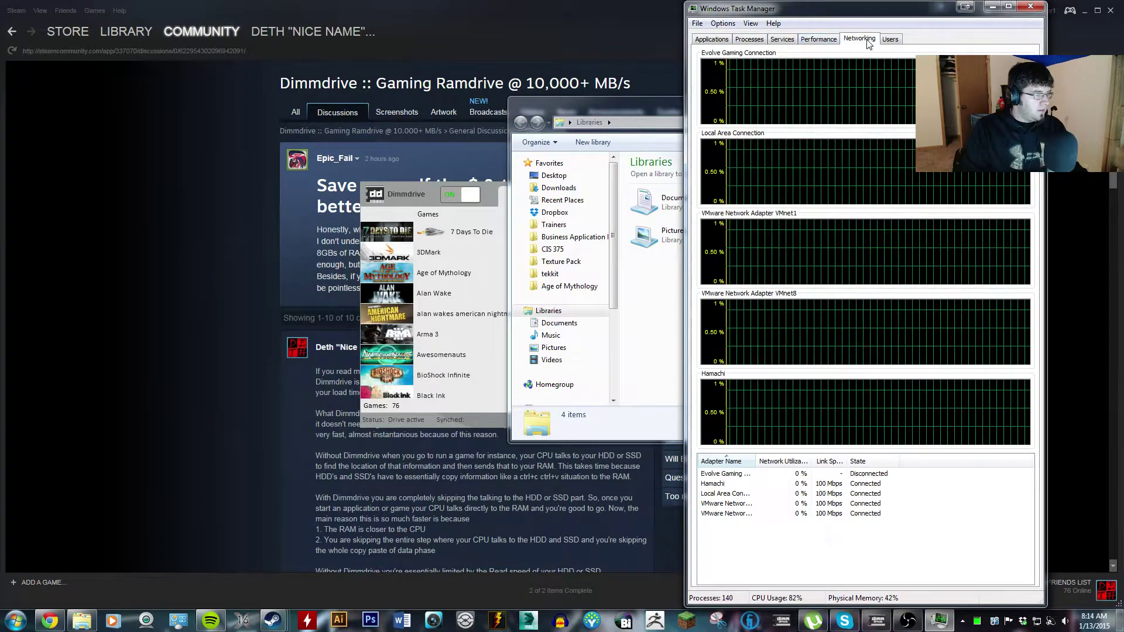
left_click(819, 39)
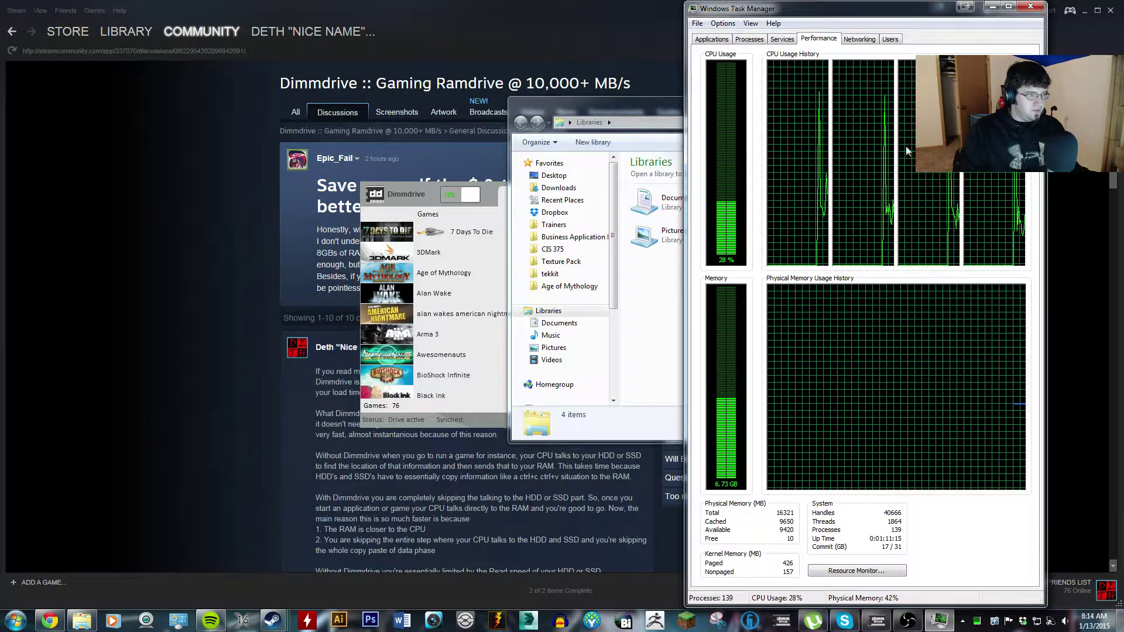
Step: Close Task Manager and open the 7 Days To Die folder on Dimmdrive (Z:)
left_click(1030, 6)
scroll(562, 351, "down", 4)
left_click(552, 268)
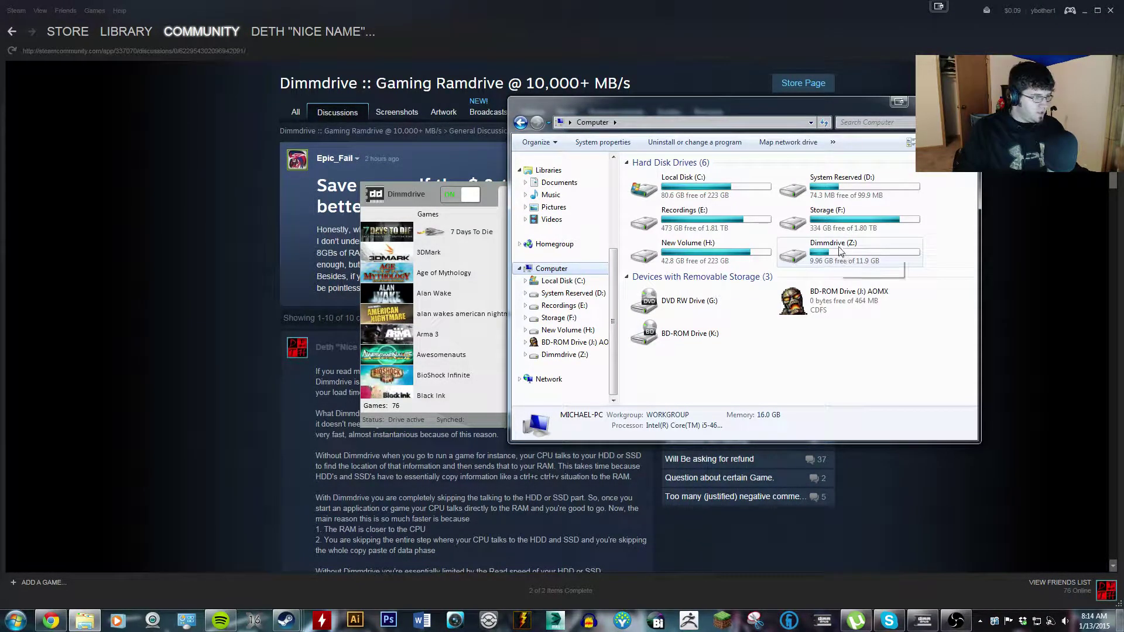
double_click(827, 252)
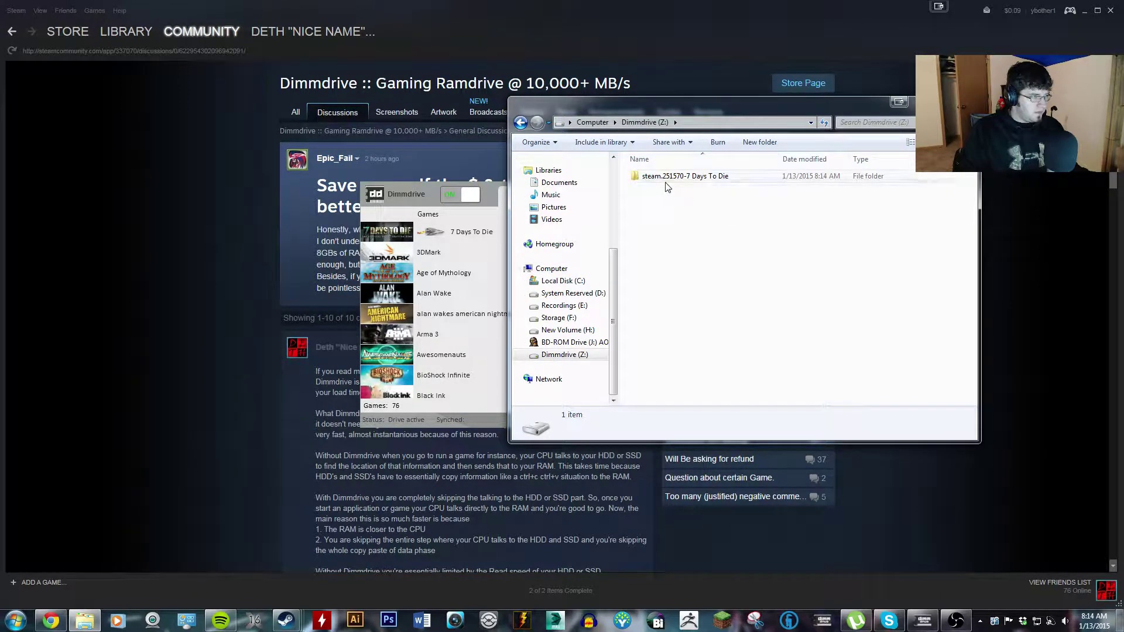
double_click(715, 183)
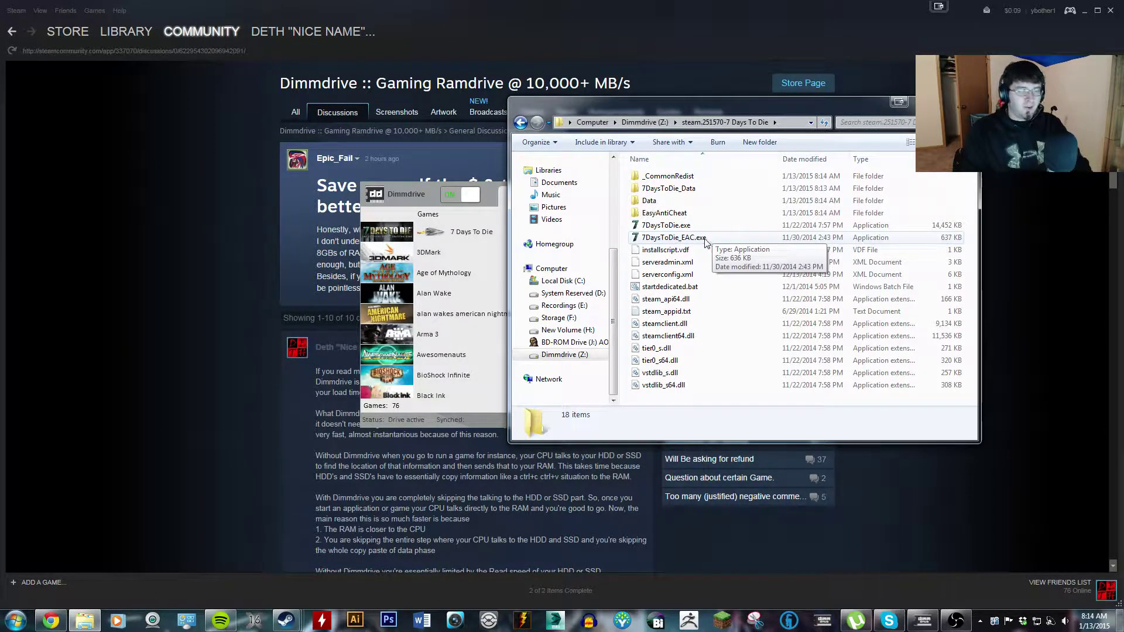
Step: Browse New Volume (H:) SteamLibrary > SteamApps > common, then go back to SteamApps
key("alt+Left")
key("alt+Left")
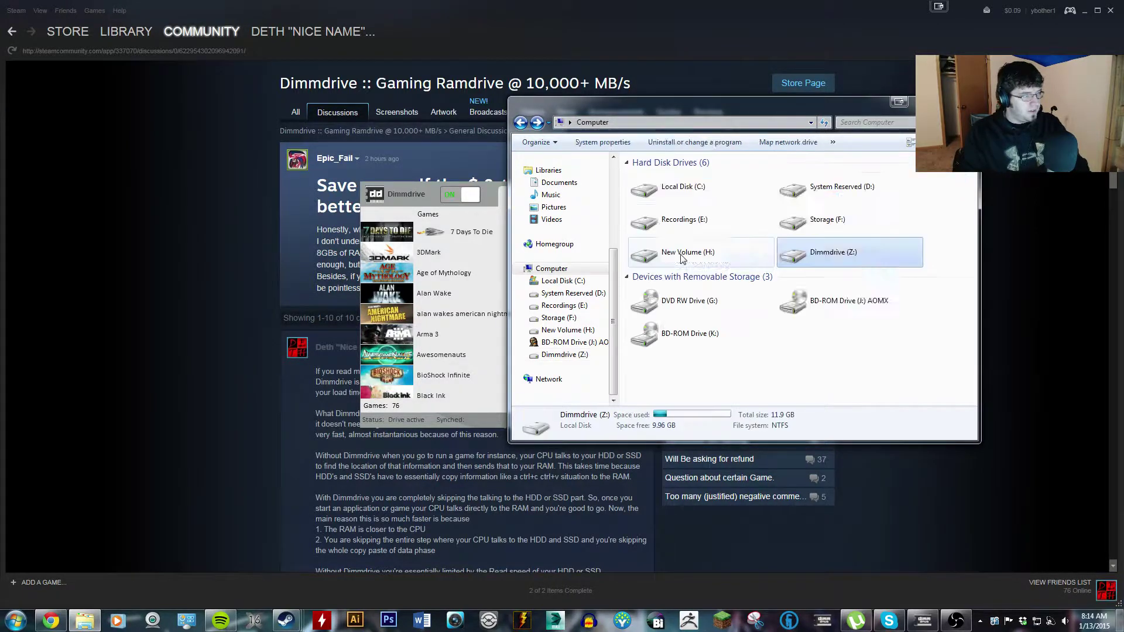
double_click(726, 252)
double_click(698, 326)
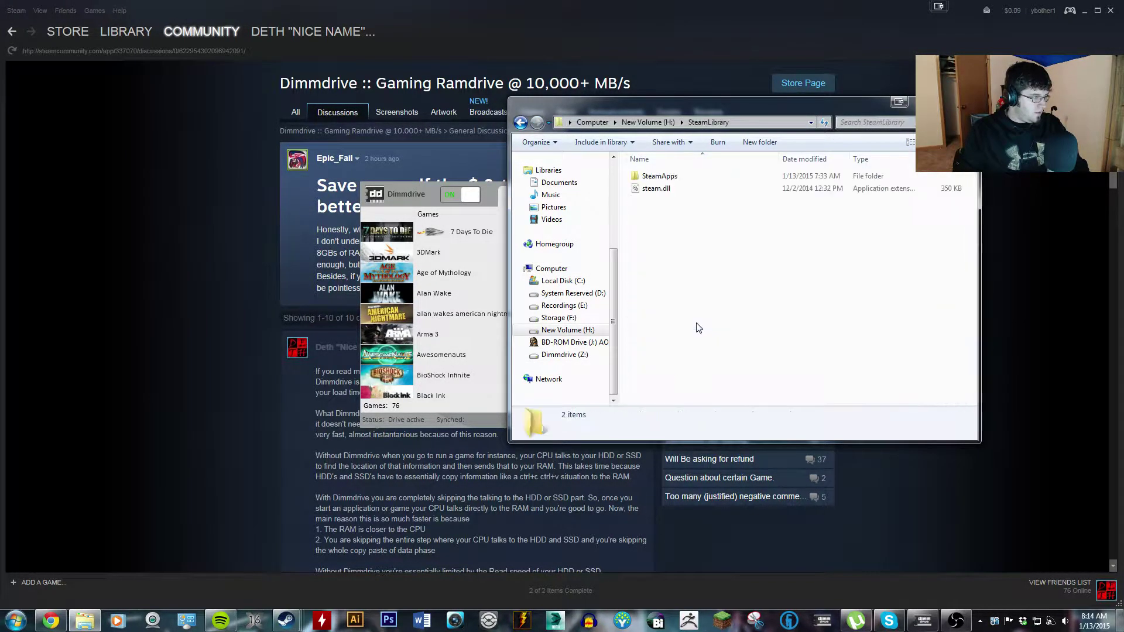
double_click(682, 176)
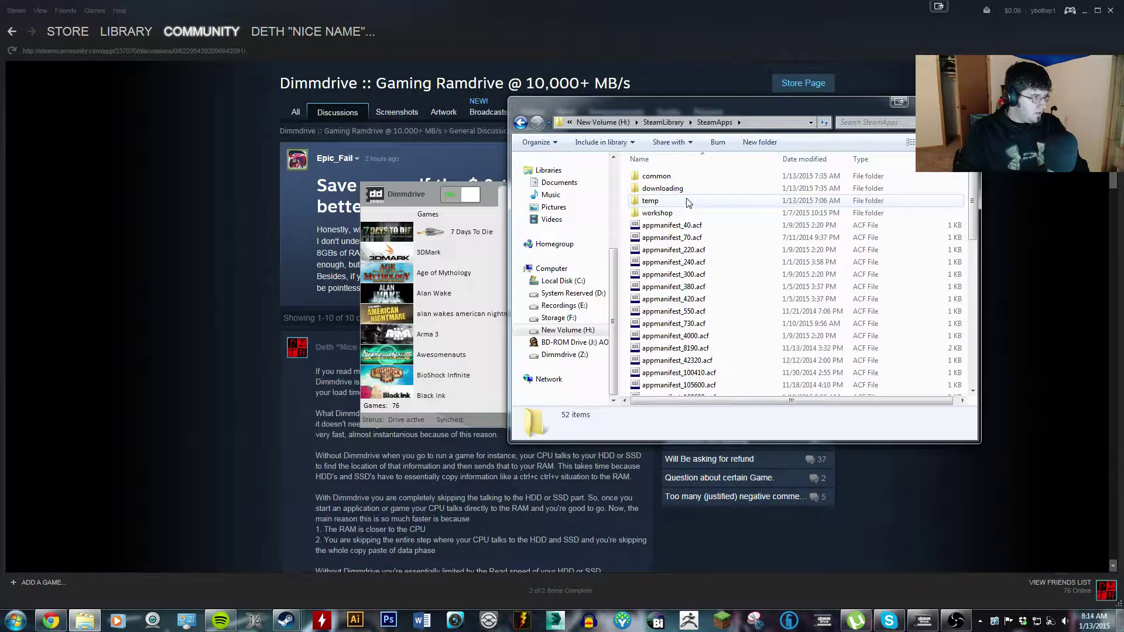
double_click(697, 177)
scroll(715, 258, "down", 18)
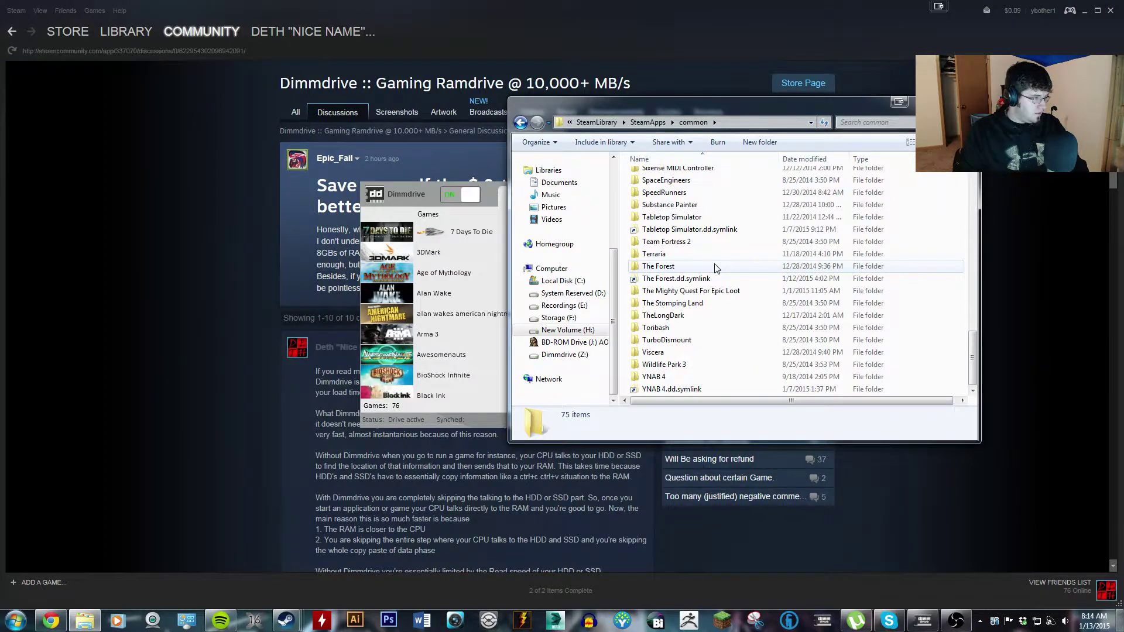
scroll(715, 268, "up", 12)
key("BackSpace")
key("BackSpace")
key("BackSpace")
key("BackSpace")
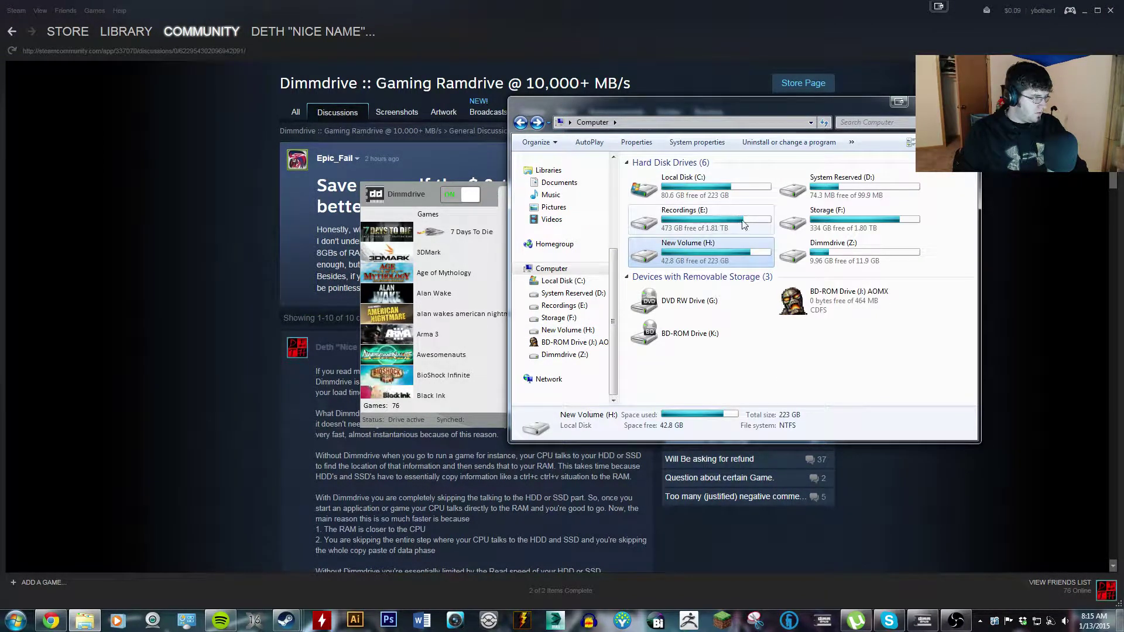
Step: Look through Storage (F:) Program Files (x86) > Steam > steamapps, then return to Computer
double_click(817, 223)
scroll(733, 298, "down", 15)
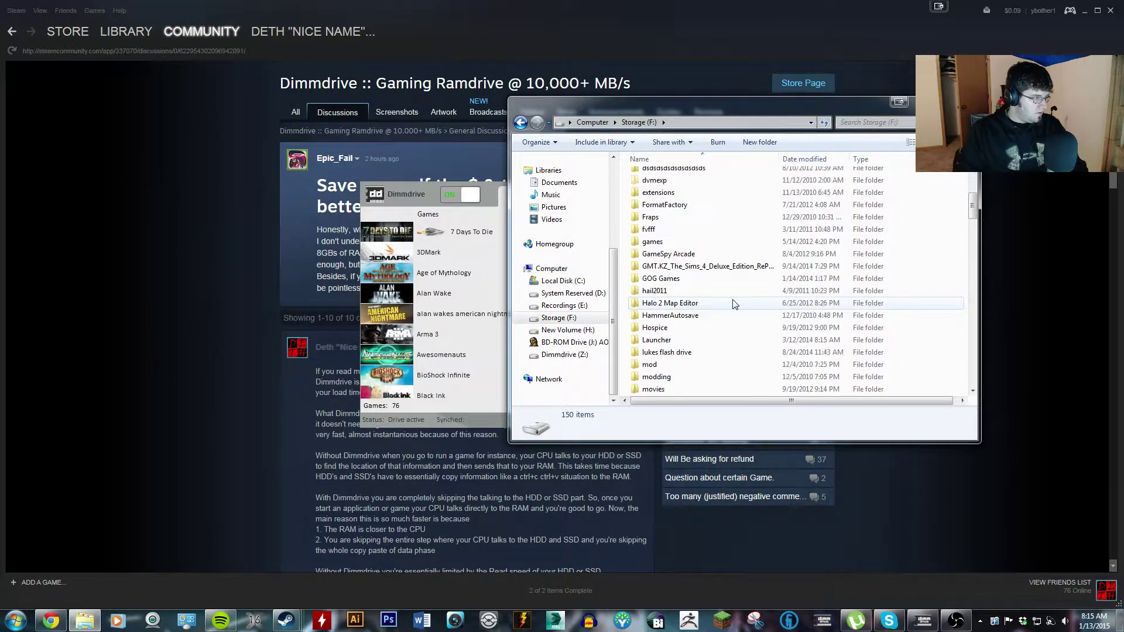
scroll(733, 305, "down", 3)
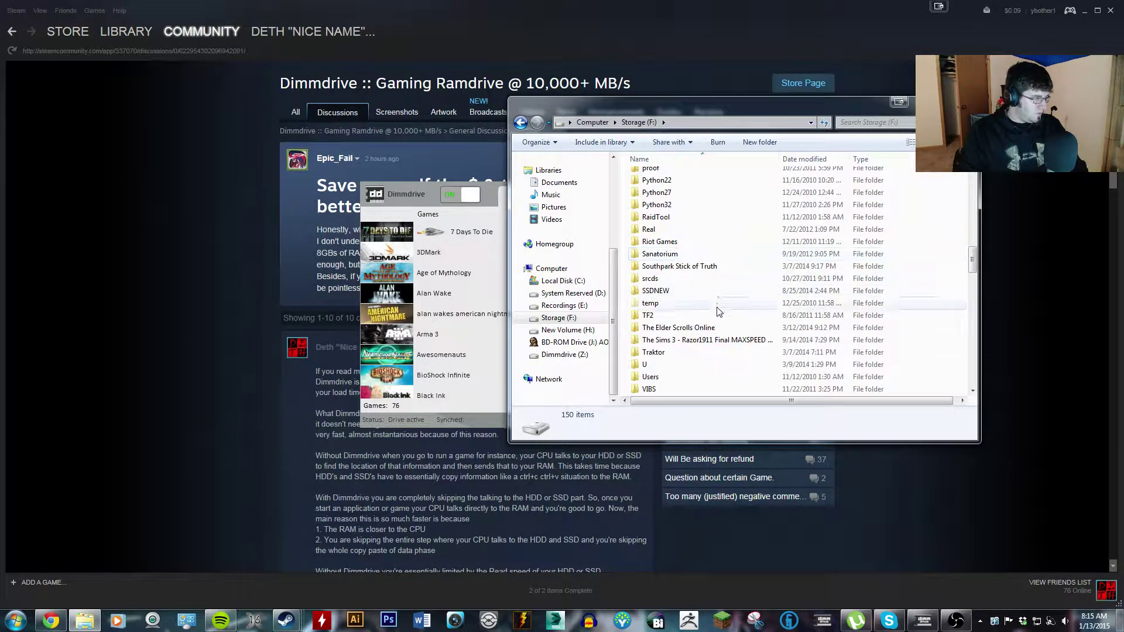
scroll(715, 307, "up", 5)
scroll(711, 275, "up", 3)
scroll(710, 260, "down", 7)
scroll(710, 263, "up", 3)
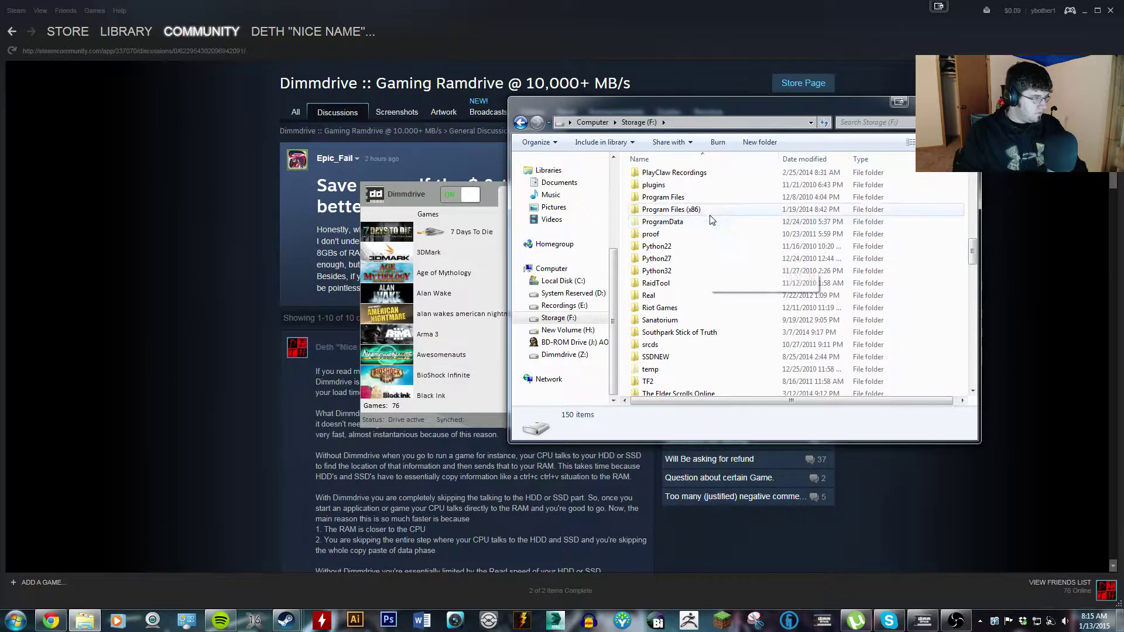
double_click(710, 209)
scroll(714, 258, "down", 10)
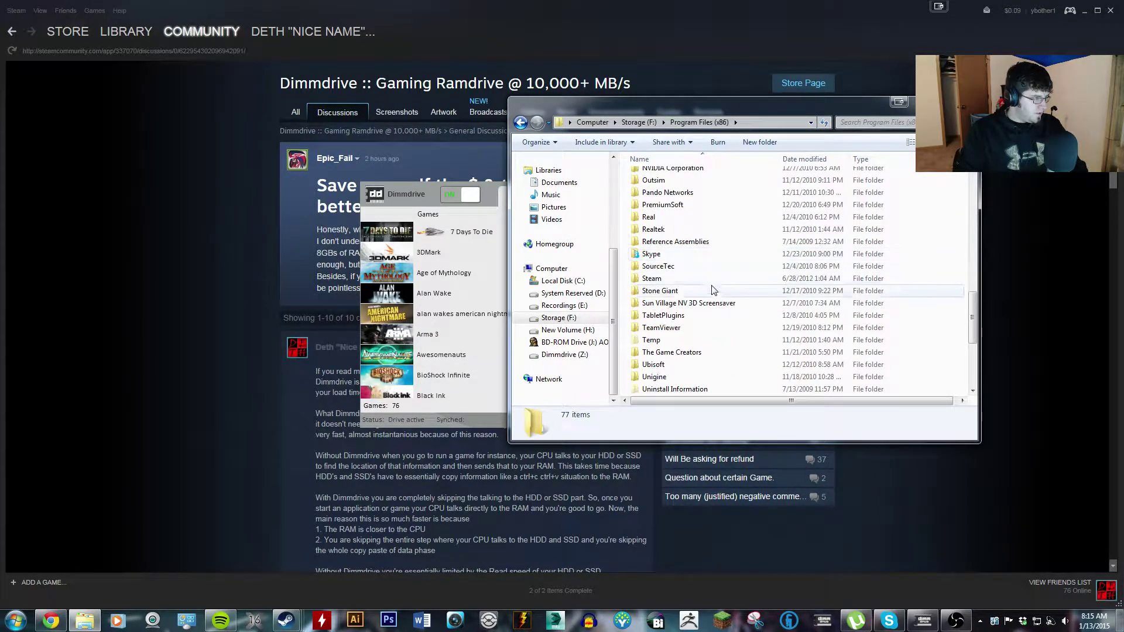
double_click(709, 279)
double_click(696, 177)
key("BackSpace")
key("BackSpace")
key("BackSpace")
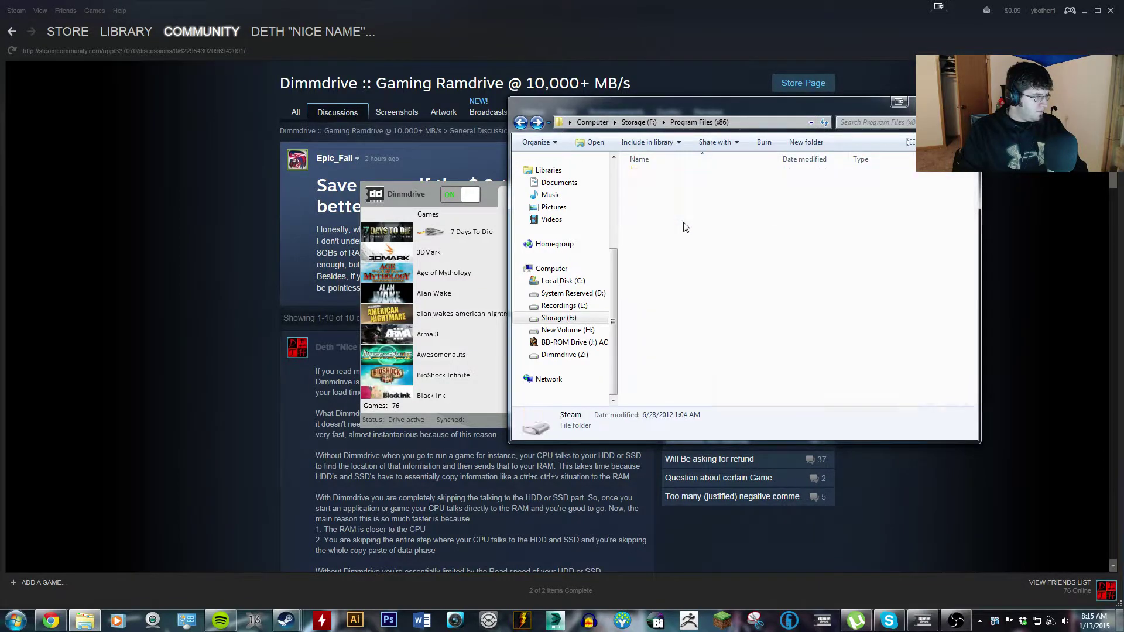
left_click(592, 123)
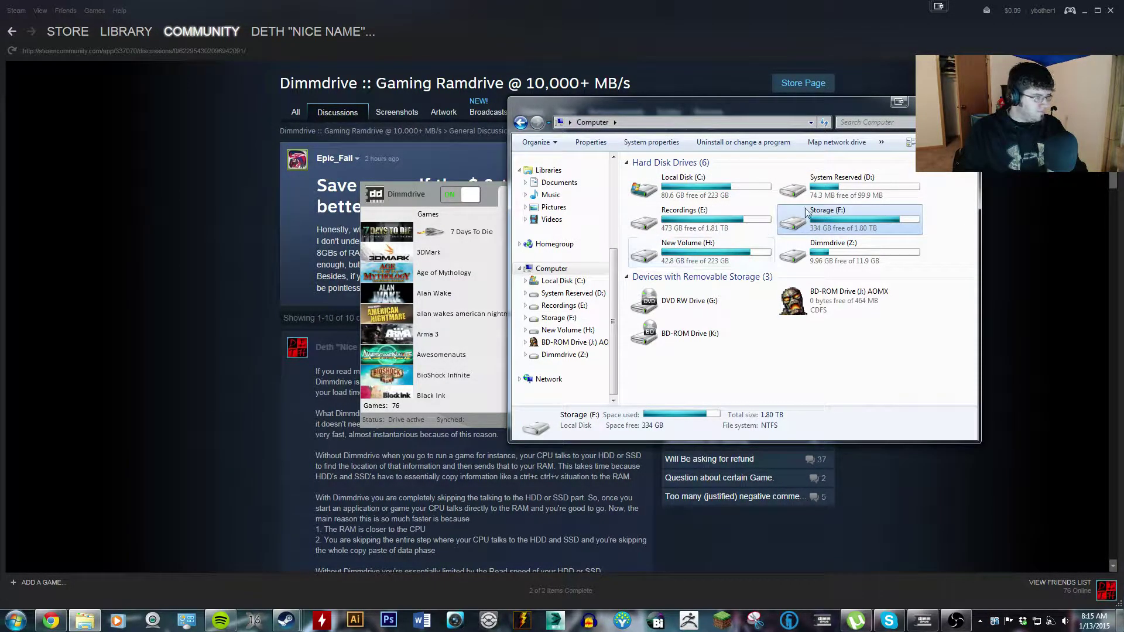
Step: Navigate to Recordings (E:) > SteamLibrary > SteamApps > common
left_click(731, 229)
double_click(730, 228)
scroll(721, 305, "down", 8)
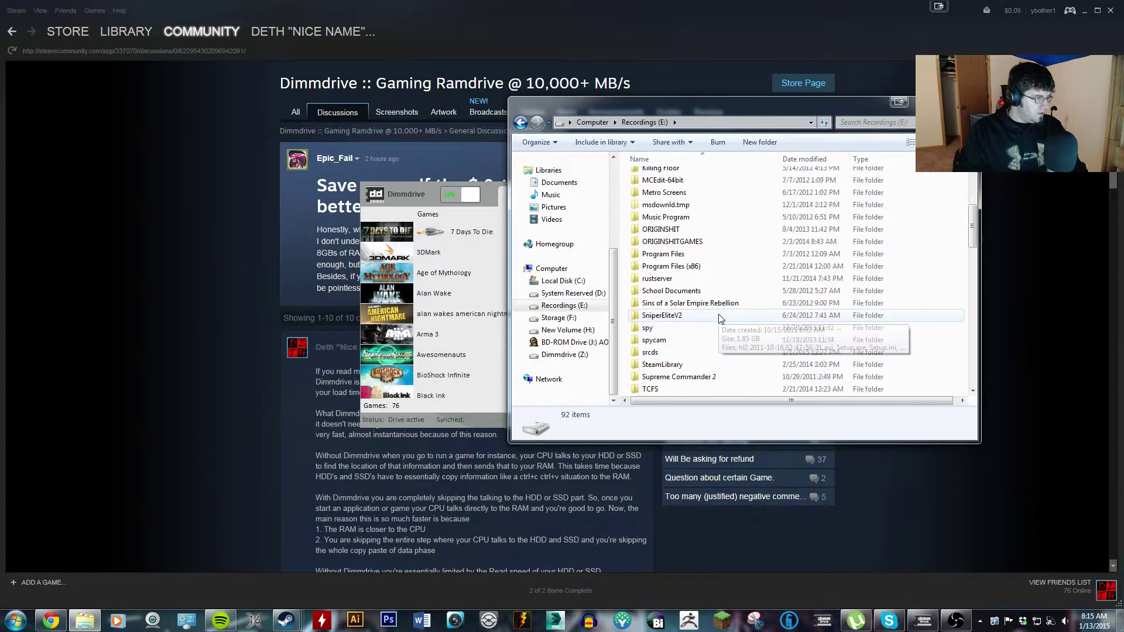
double_click(720, 327)
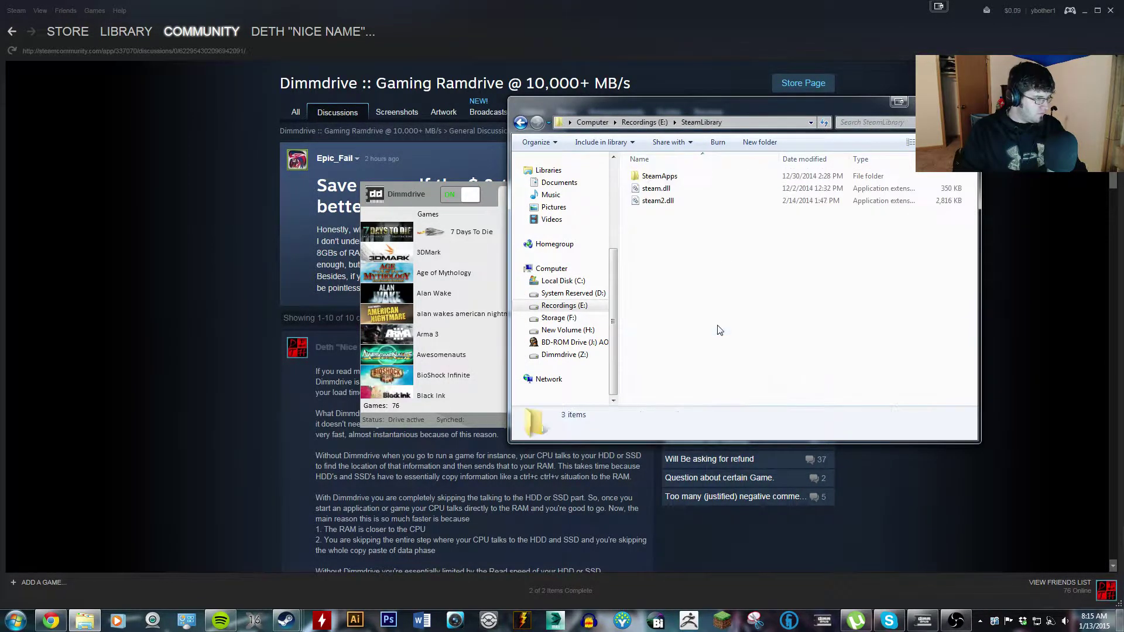
double_click(707, 181)
double_click(707, 181)
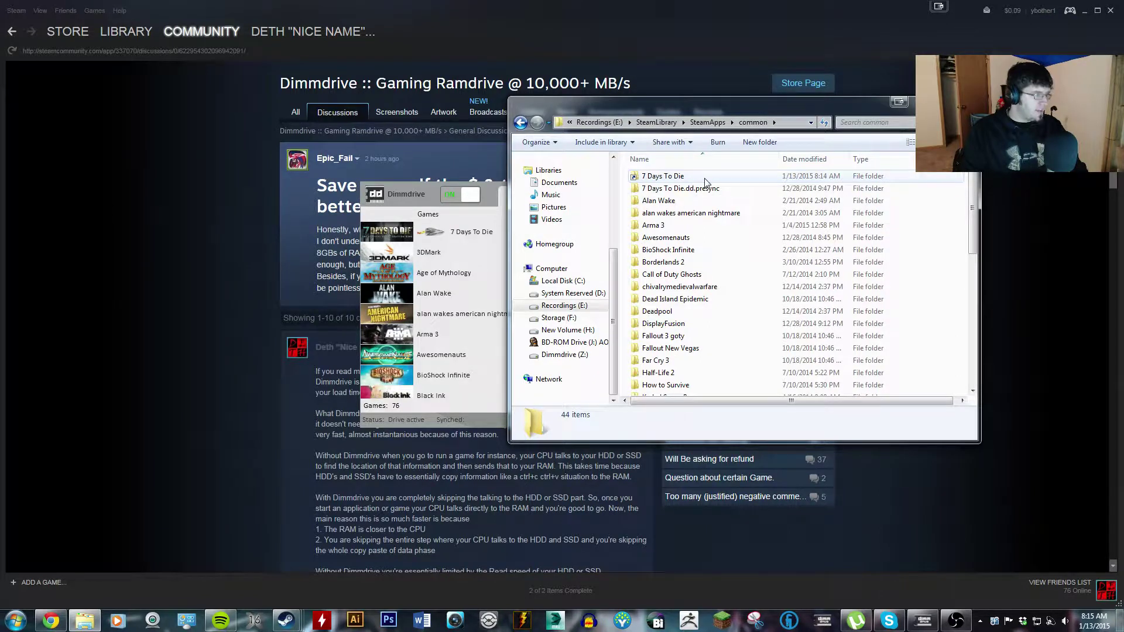
Step: Inspect the 7 Days To Die.dd.presync folder and open the 7 Days To Die folder
left_click(666, 190)
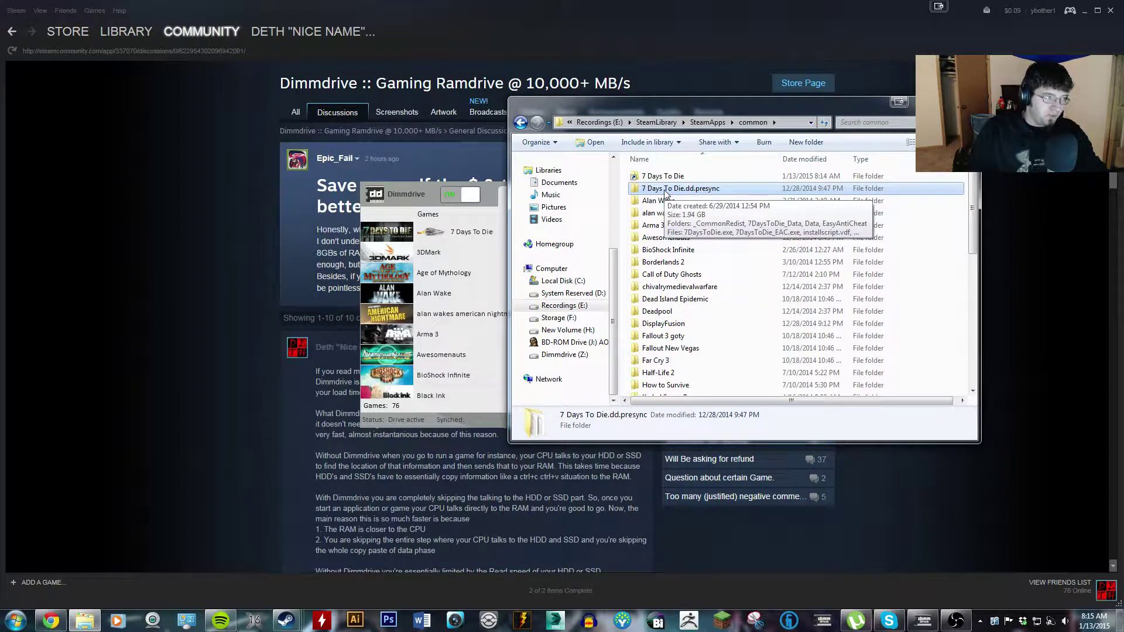
left_click(661, 178)
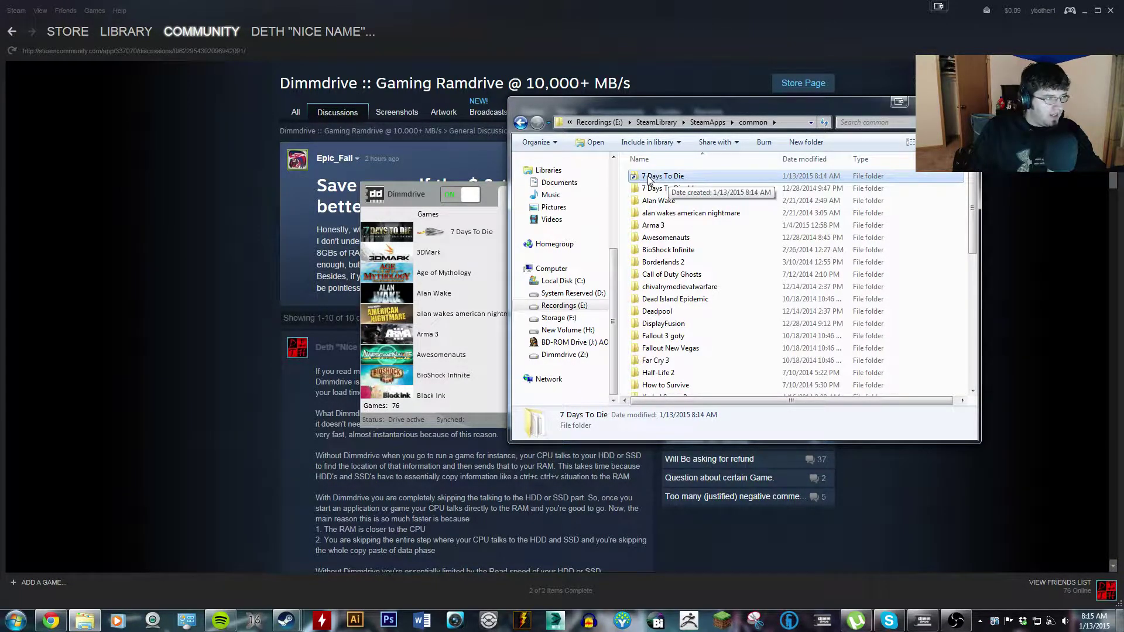
double_click(648, 179)
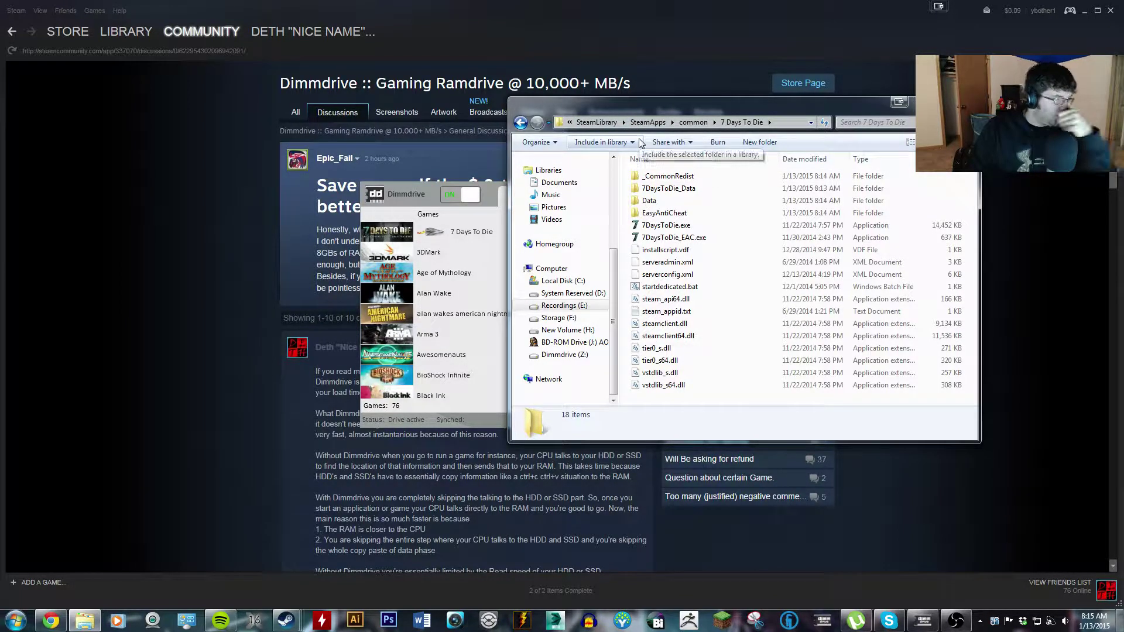
Step: Return to the common folder and bring Dimmdrive to the front, showing 7 Days To Die enabled
left_click(520, 123)
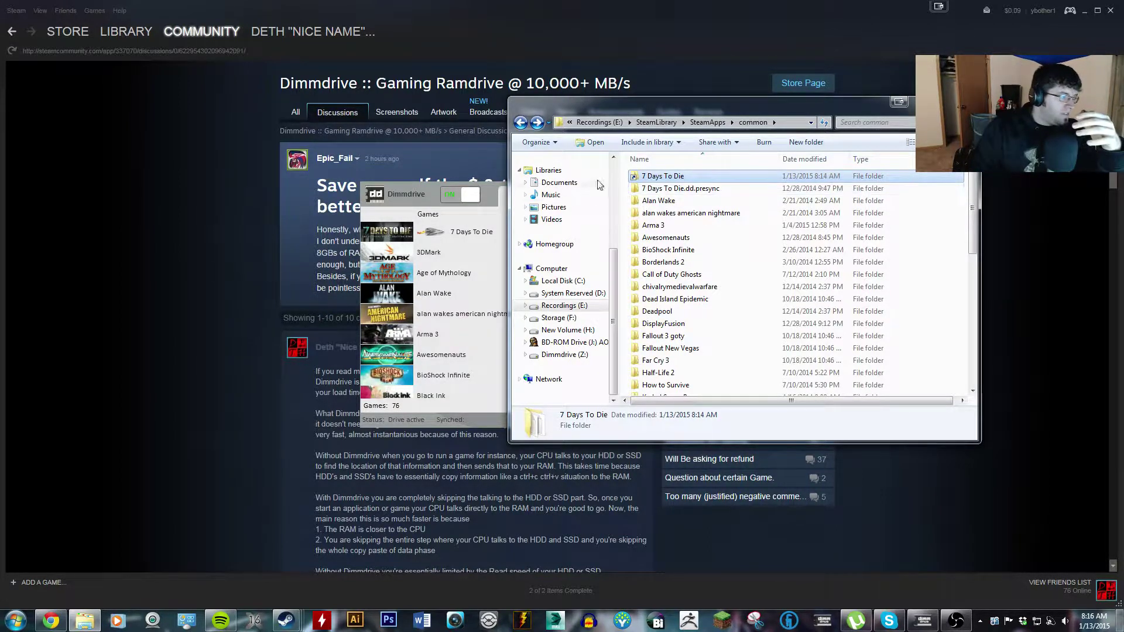
left_click(485, 195)
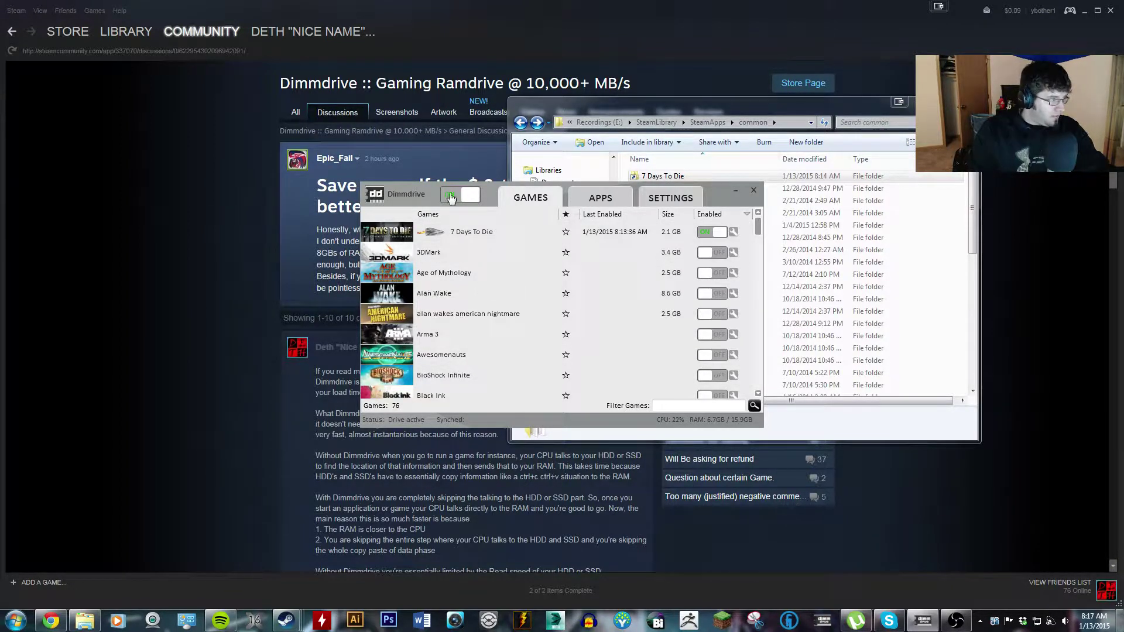
Step: Turn the Dimmdrive RAM drive off and return to the Explorer common folder
left_click(459, 196)
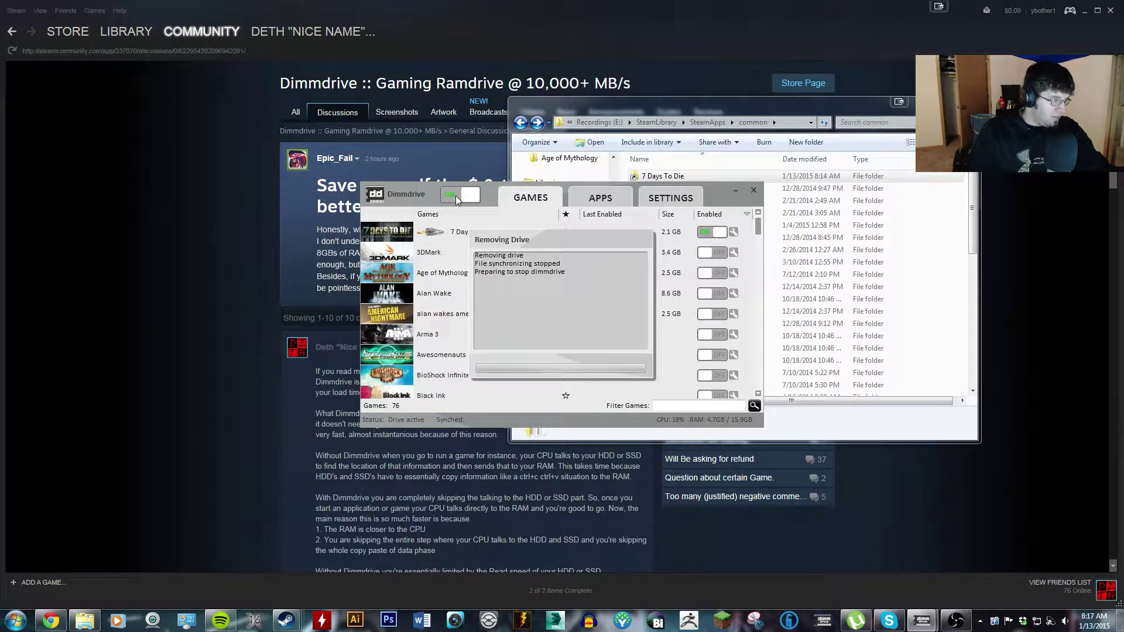
left_click(663, 184)
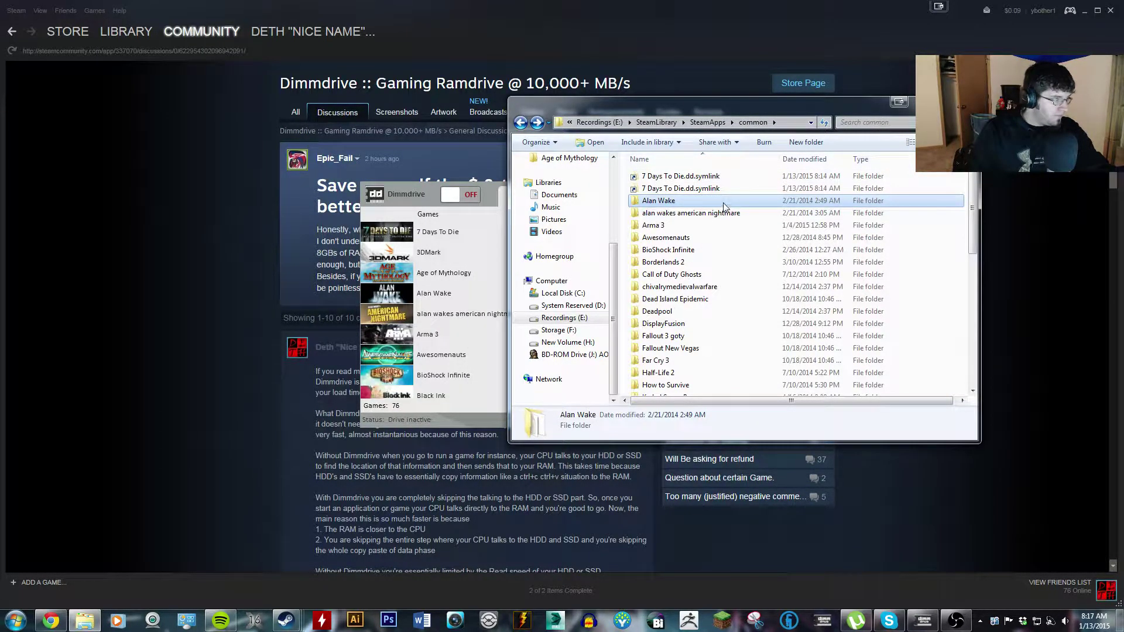
Step: Refresh common, open the restored 7 Days To Die, and dismiss the .dd.symlink 'Location is not available' error
left_click(709, 189)
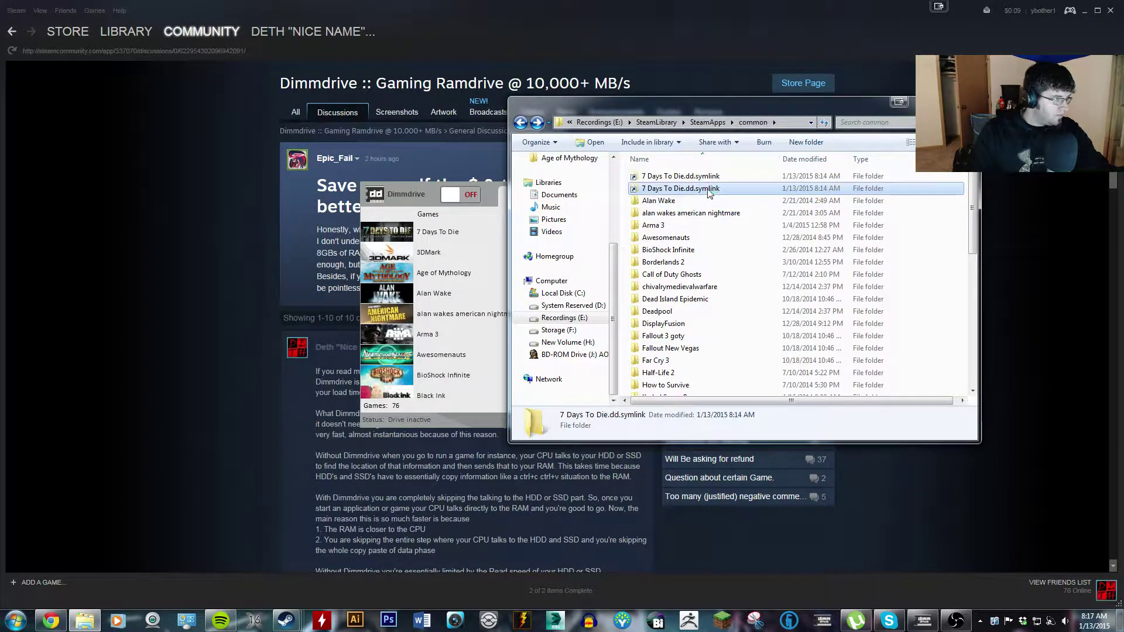
key("alt+Up")
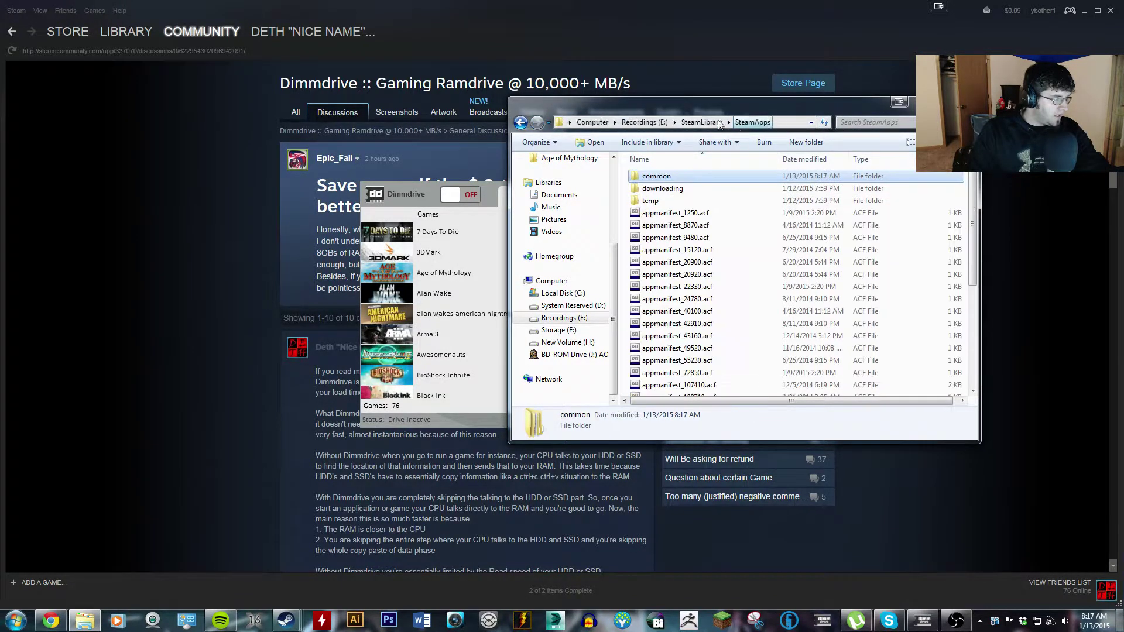
double_click(689, 177)
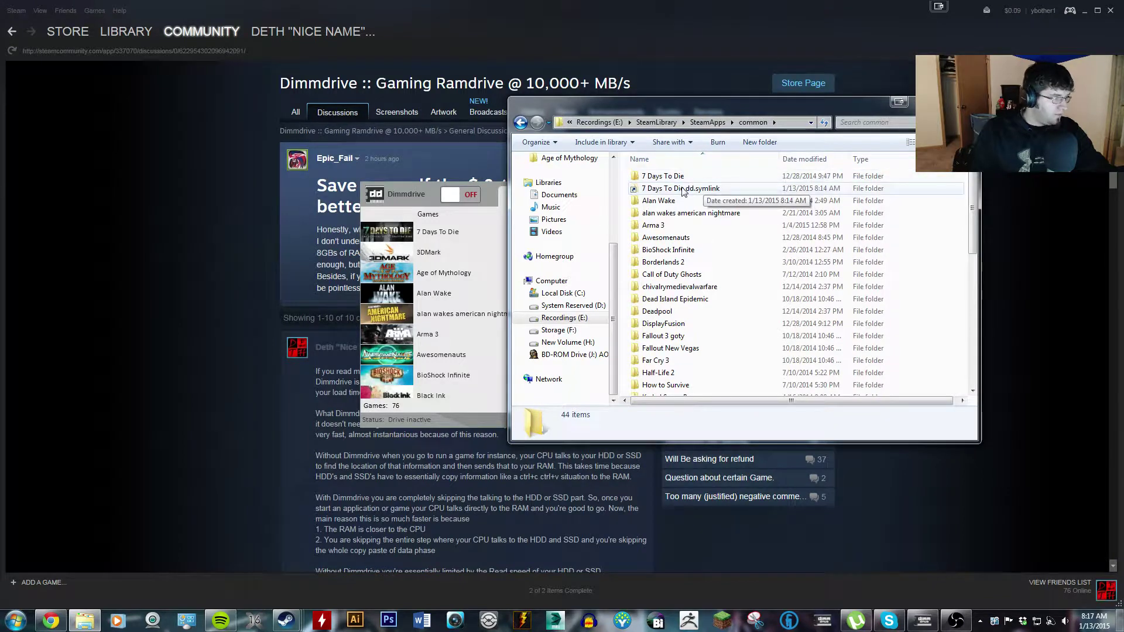
double_click(681, 177)
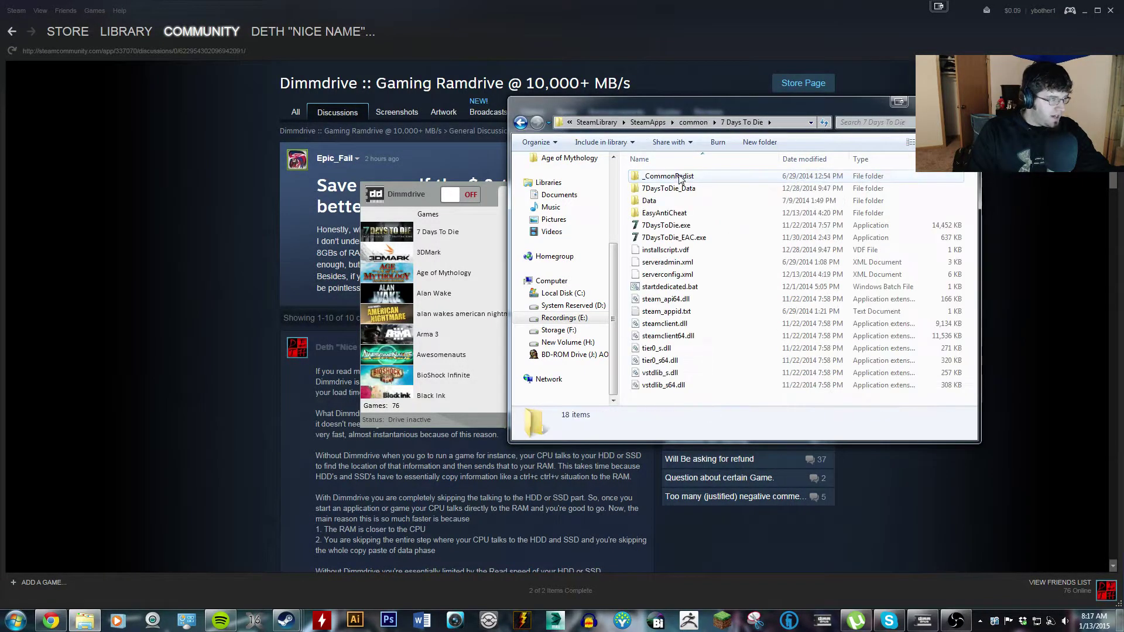
left_click(697, 123)
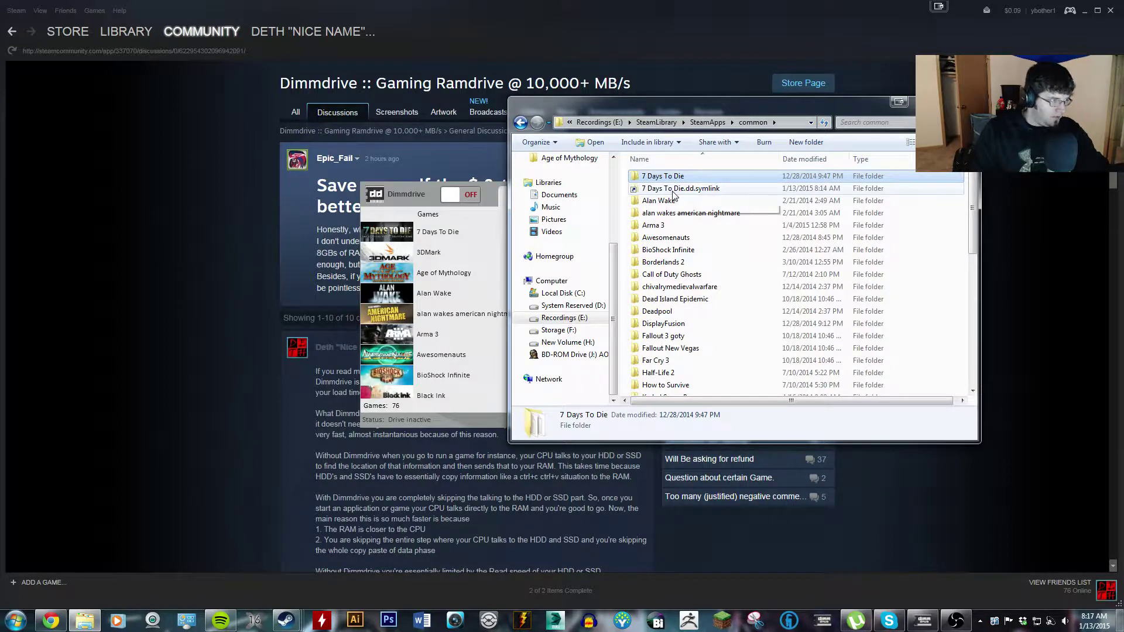
double_click(673, 190)
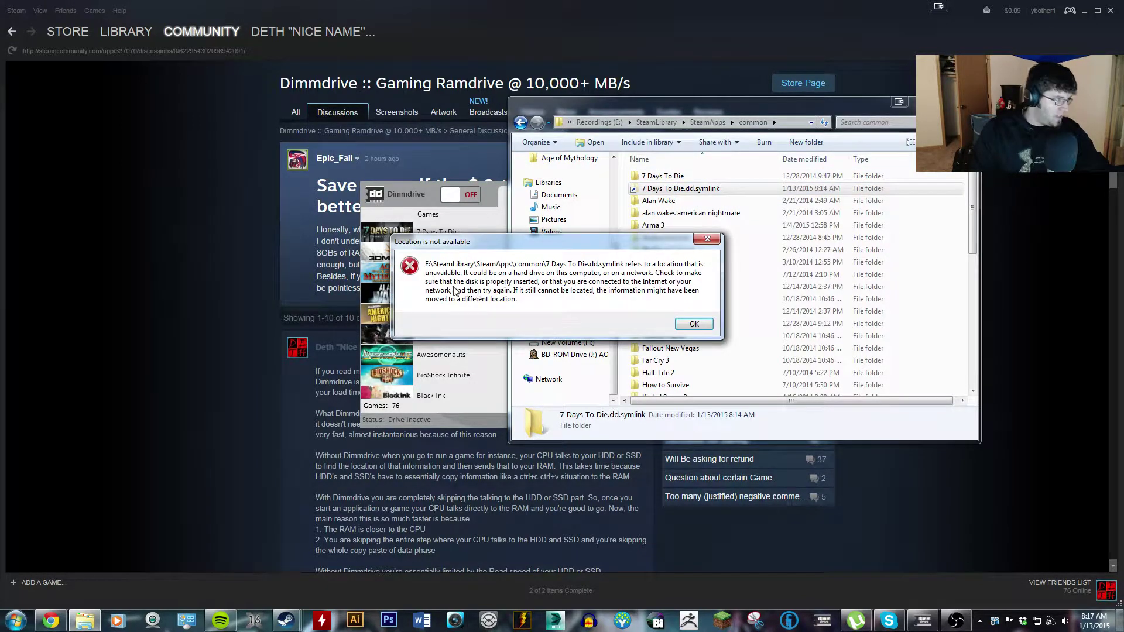
left_click(692, 326)
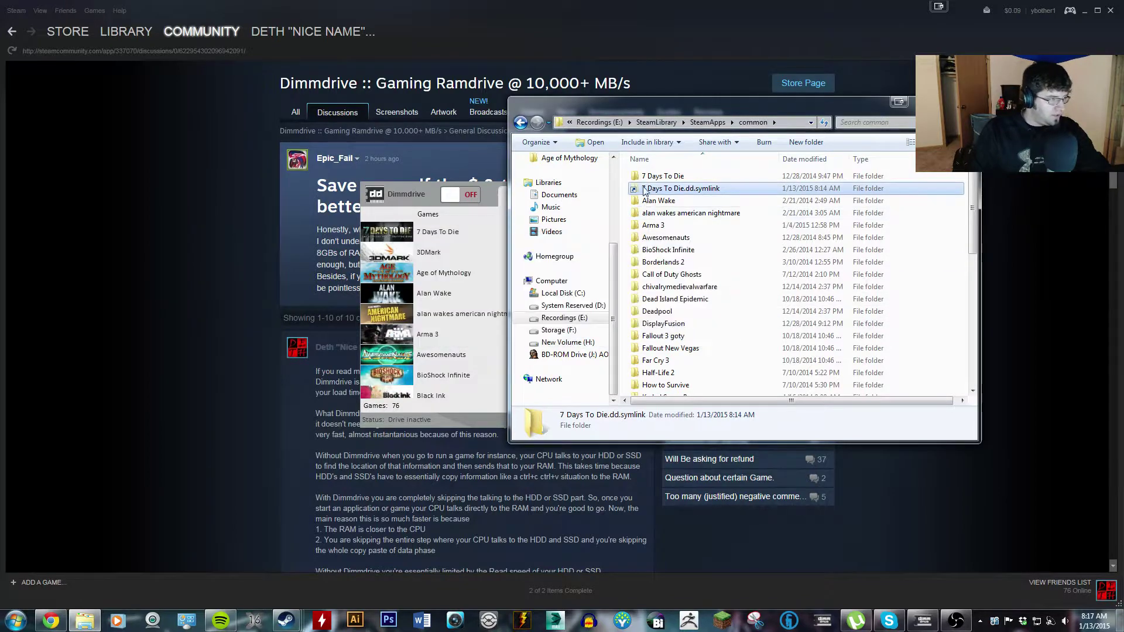